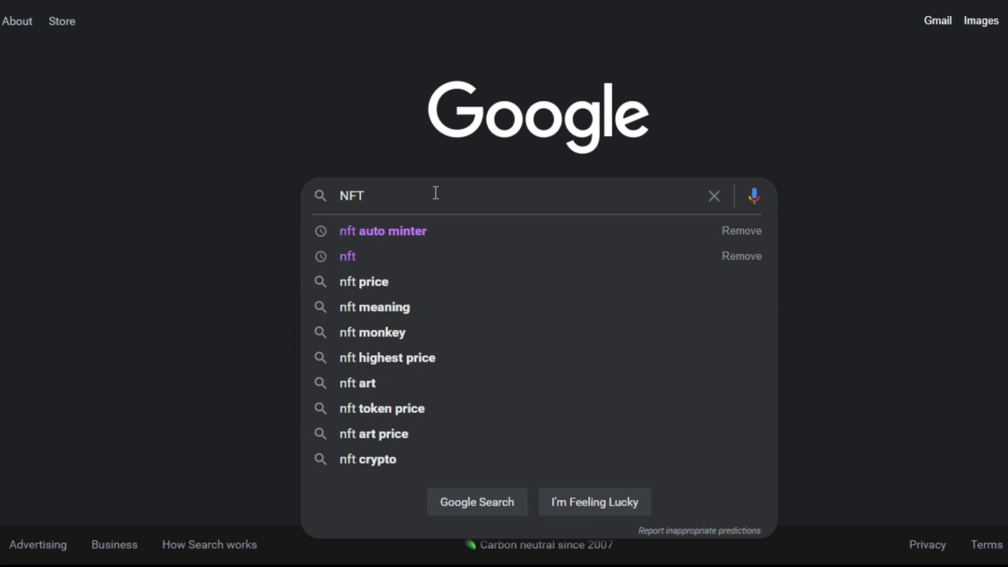
Step: Search Google for "NFT auto minter" and look through the results
{"action": "type", "text": "uto "}
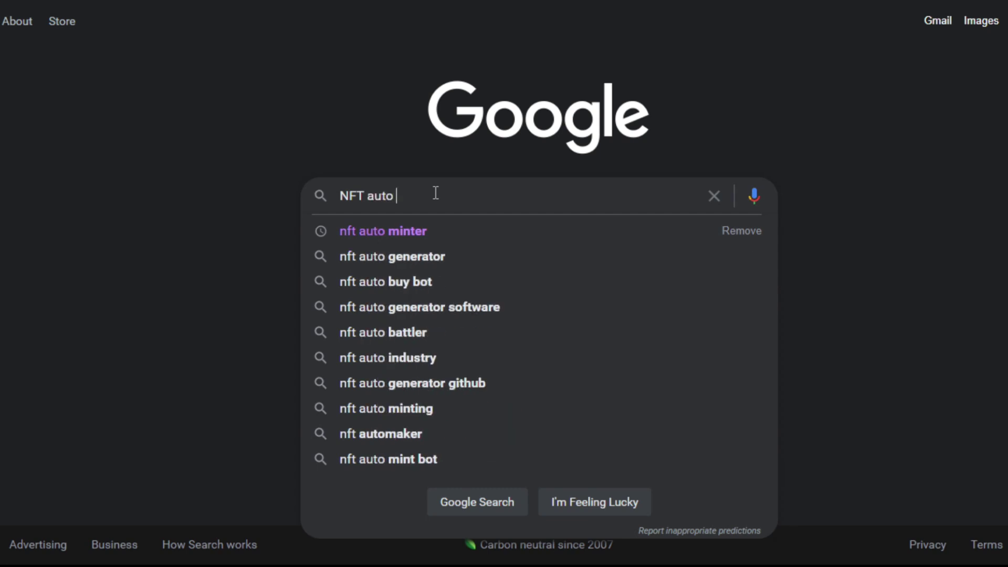
{"action": "type", "text": "minter"}
{"action": "key", "text": "Return"}
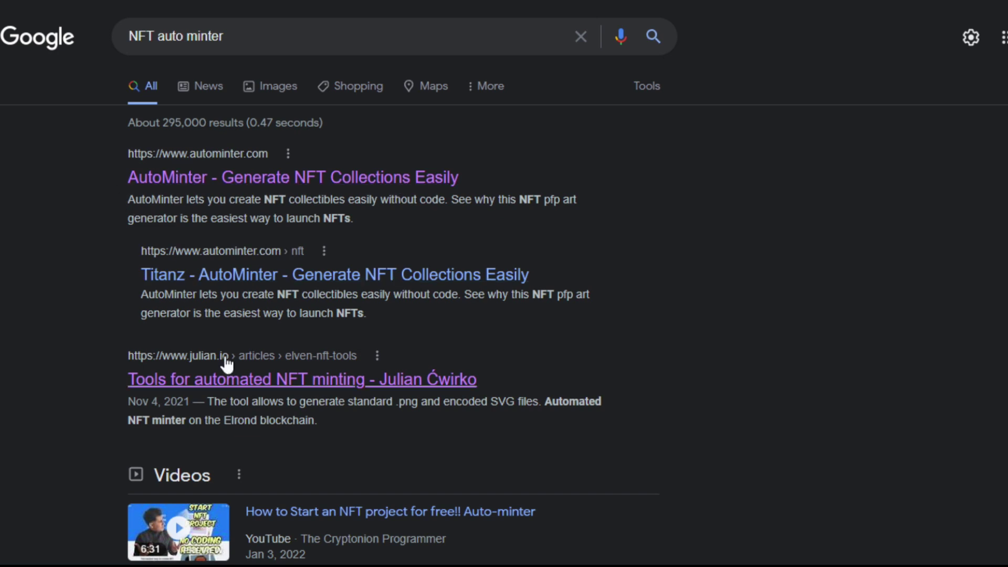
{"action": "scroll", "coordinate": [924, 341], "scroll_direction": "down", "scroll_amount": 3}
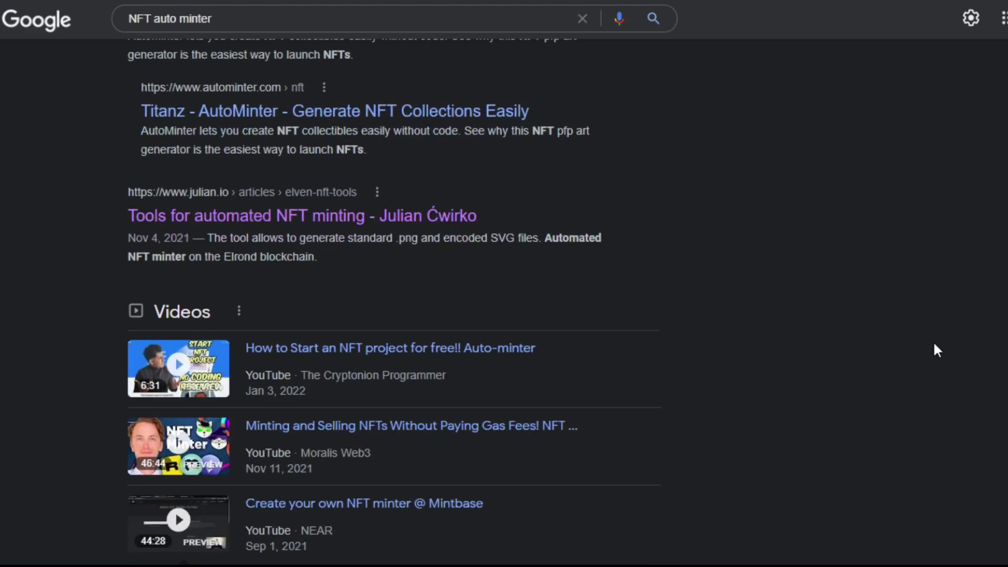
{"action": "middle_click", "coordinate": [933, 351]}
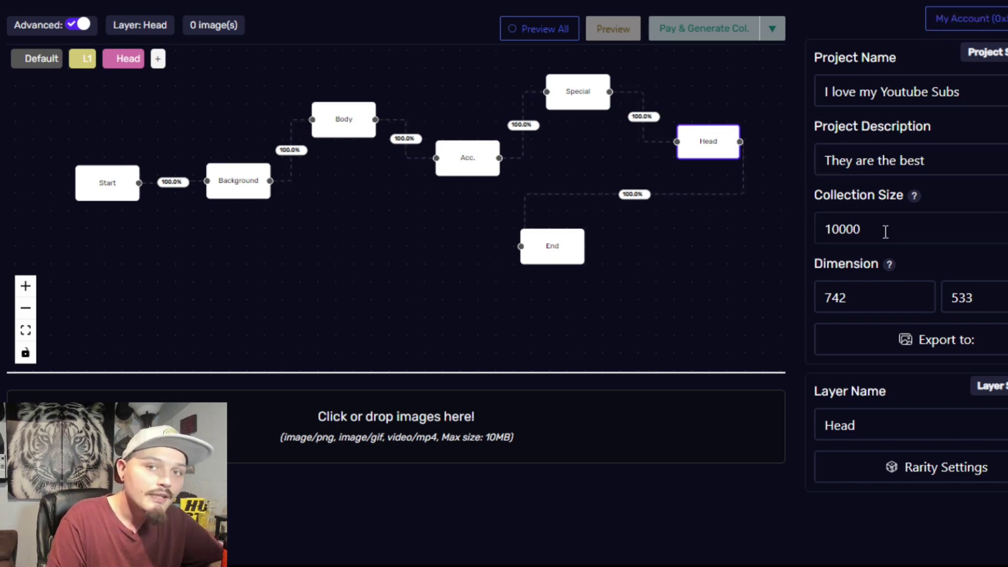
Step: Switch off advanced mode, add a new layer named Layer after Head, and switch advanced mode back on
{"action": "left_click_drag", "start_coordinate": [885, 232], "coordinate": [803, 233]}
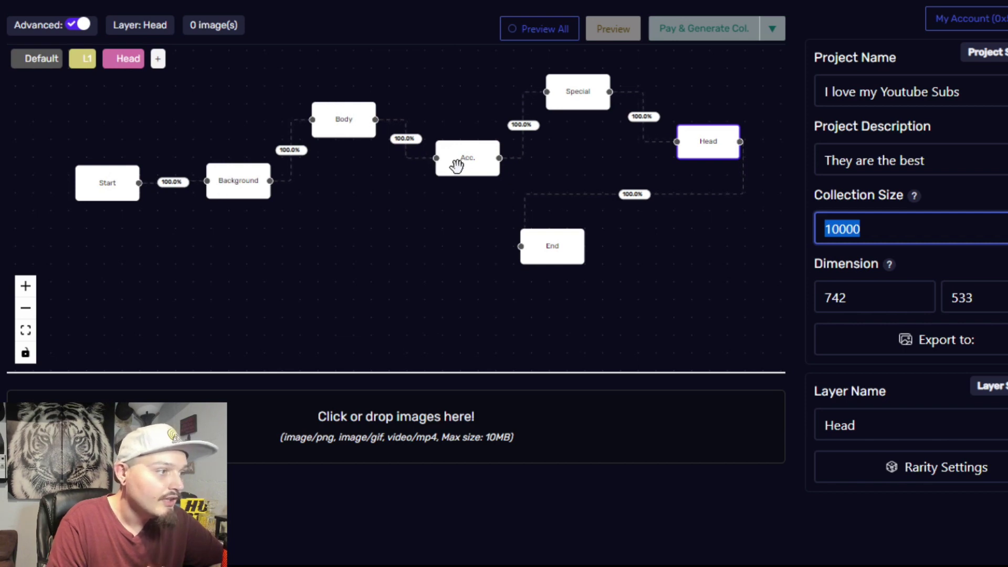
{"action": "left_click", "coordinate": [70, 25]}
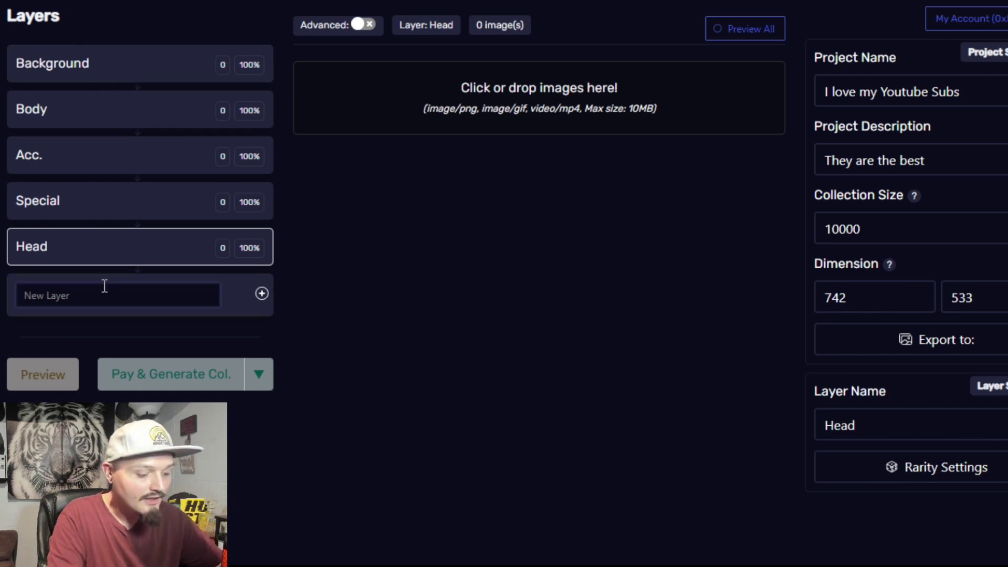
{"action": "type", "text": "Layer"}
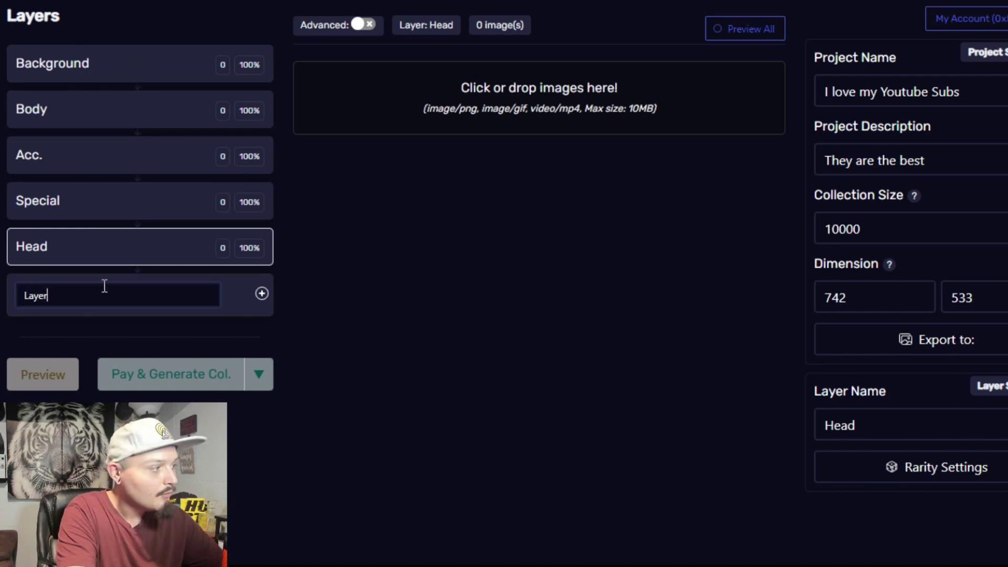
{"action": "key", "text": "Return"}
{"action": "left_click", "coordinate": [360, 26]}
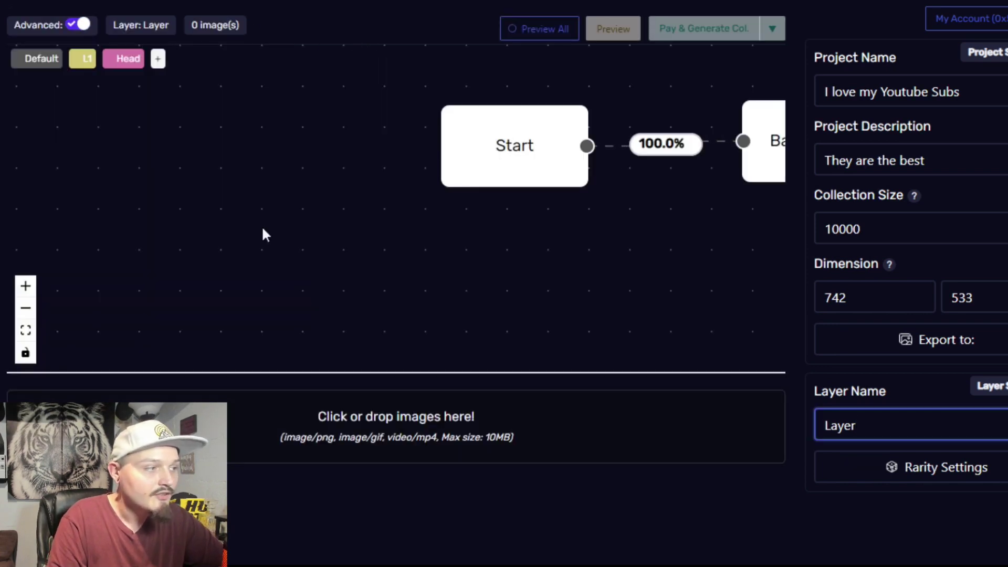
Step: Examine the full layer flow from Start to End, checking the Layer, Body, Acc., Special and Head nodes
{"action": "left_click", "coordinate": [25, 308]}
{"action": "left_click", "coordinate": [25, 308]}
{"action": "left_click", "coordinate": [25, 308]}
{"action": "left_click", "coordinate": [25, 307]}
{"action": "left_click", "coordinate": [25, 308]}
{"action": "left_click", "coordinate": [25, 308]}
{"action": "left_click", "coordinate": [26, 308]}
{"action": "left_click_drag", "start_coordinate": [508, 320], "coordinate": [387, 306]}
{"action": "left_click", "coordinate": [729, 167]}
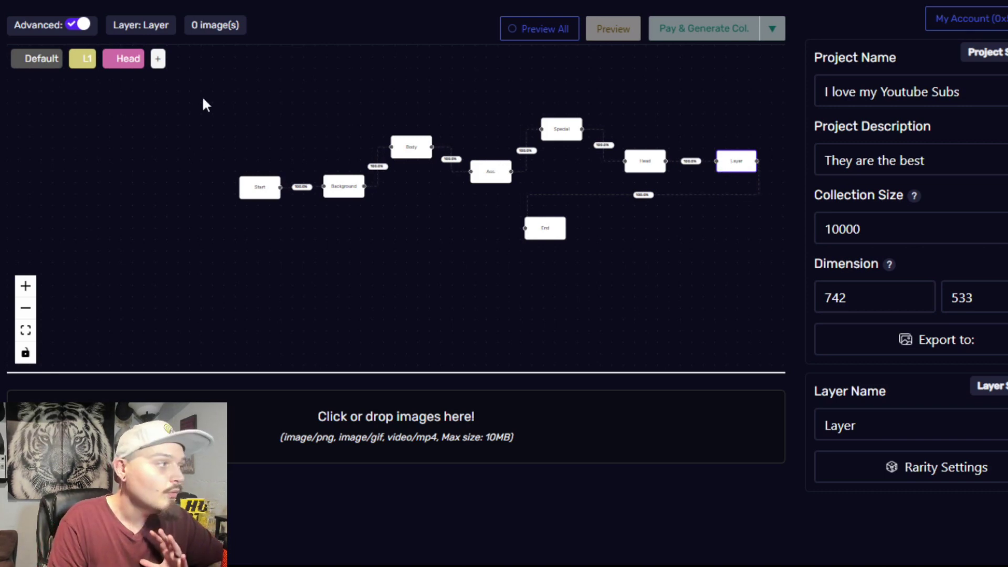
{"action": "left_click", "coordinate": [405, 147]}
{"action": "left_click", "coordinate": [481, 174]}
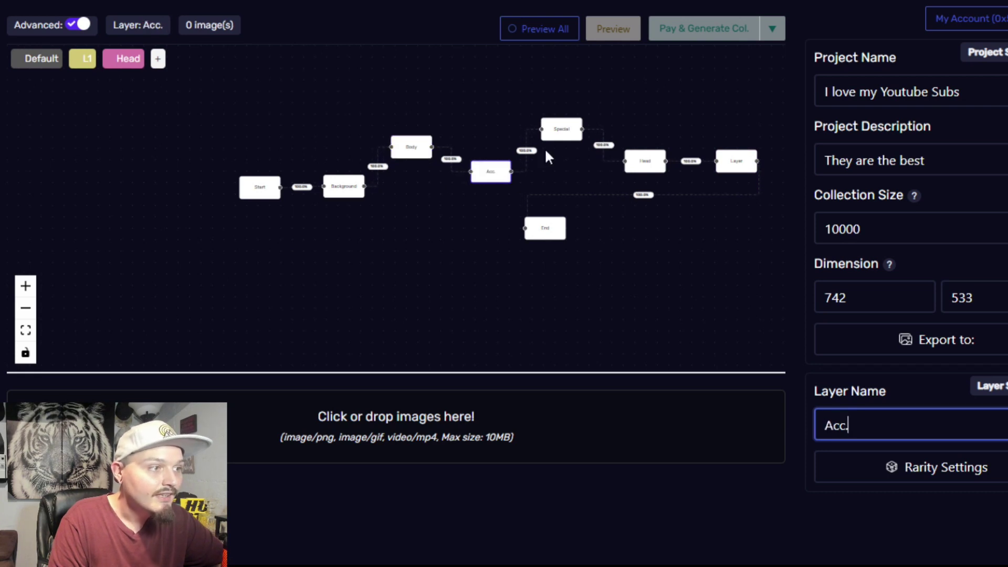
{"action": "left_click", "coordinate": [559, 124]}
{"action": "left_click", "coordinate": [639, 162]}
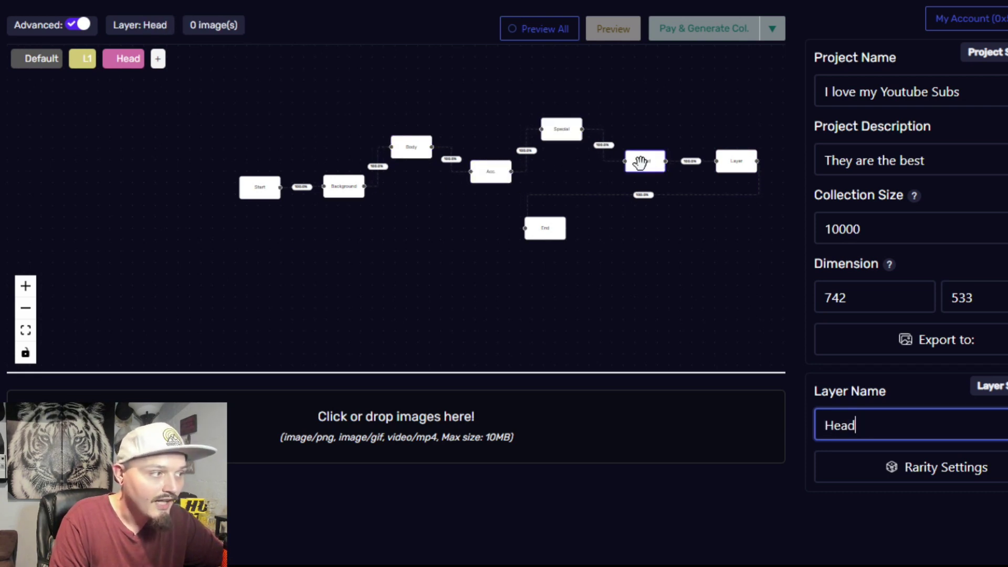
{"action": "left_click", "coordinate": [343, 244]}
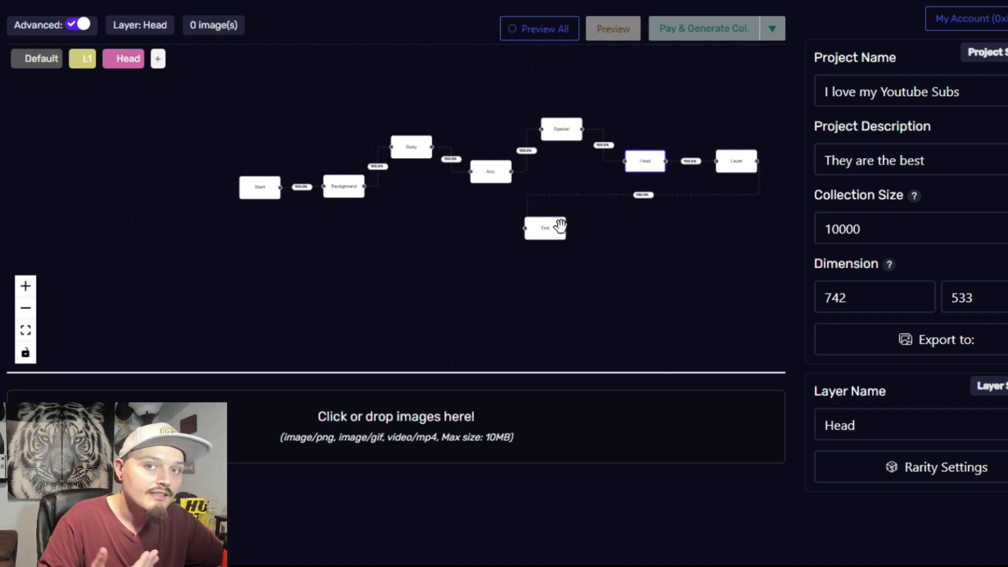
Step: Upload one image to the Background layer
{"action": "left_click", "coordinate": [332, 185]}
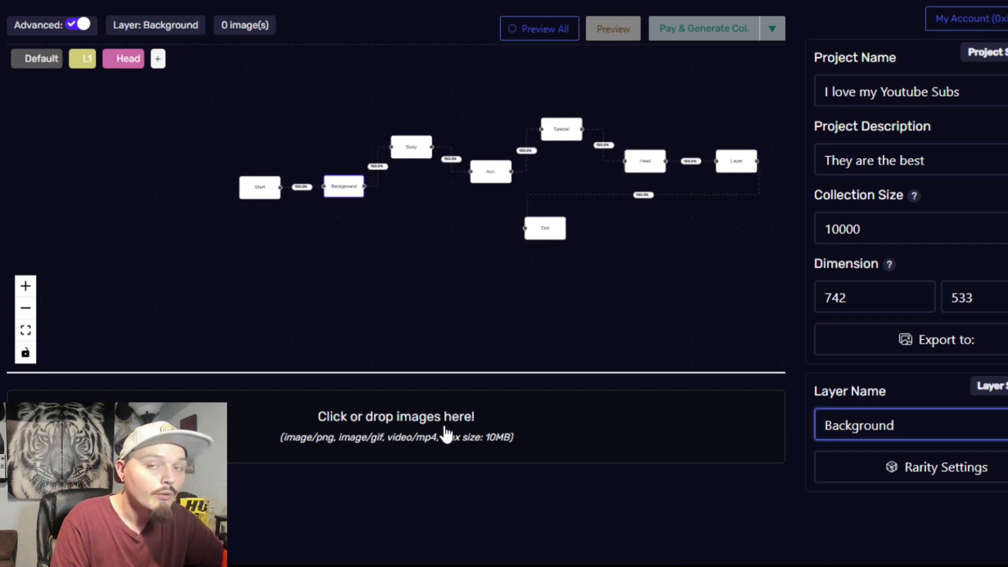
{"action": "left_click", "coordinate": [413, 559]}
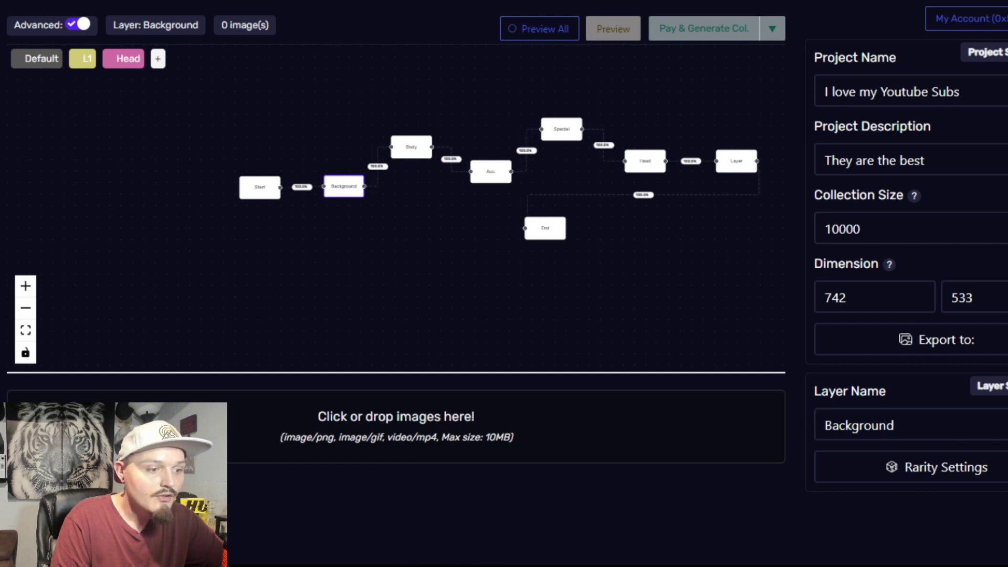
{"action": "left_click_drag", "start_coordinate": [157, 446], "coordinate": [233, 440]}
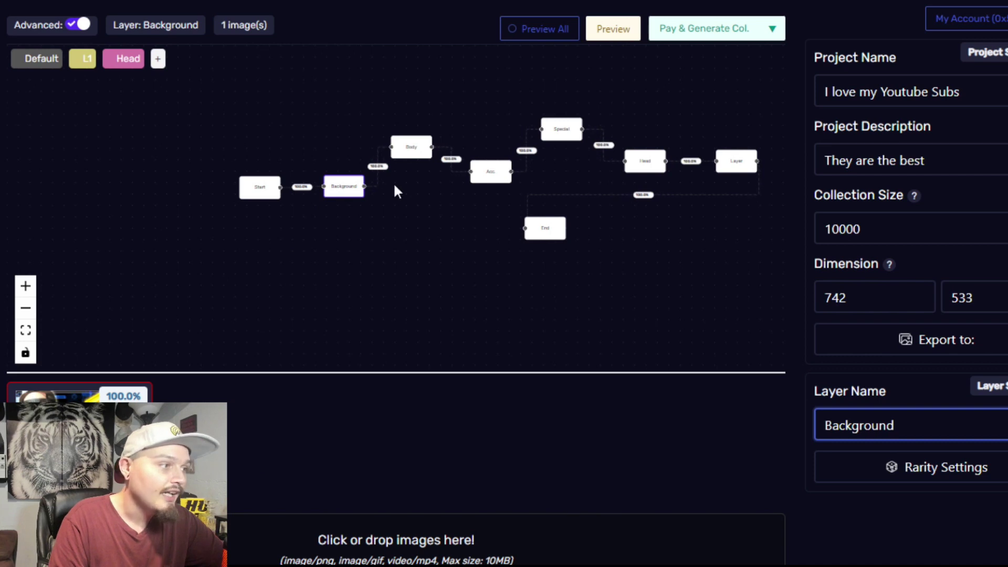
Step: Upload the RARITY SNIPER image to the Special layer
{"action": "left_click", "coordinate": [407, 146]}
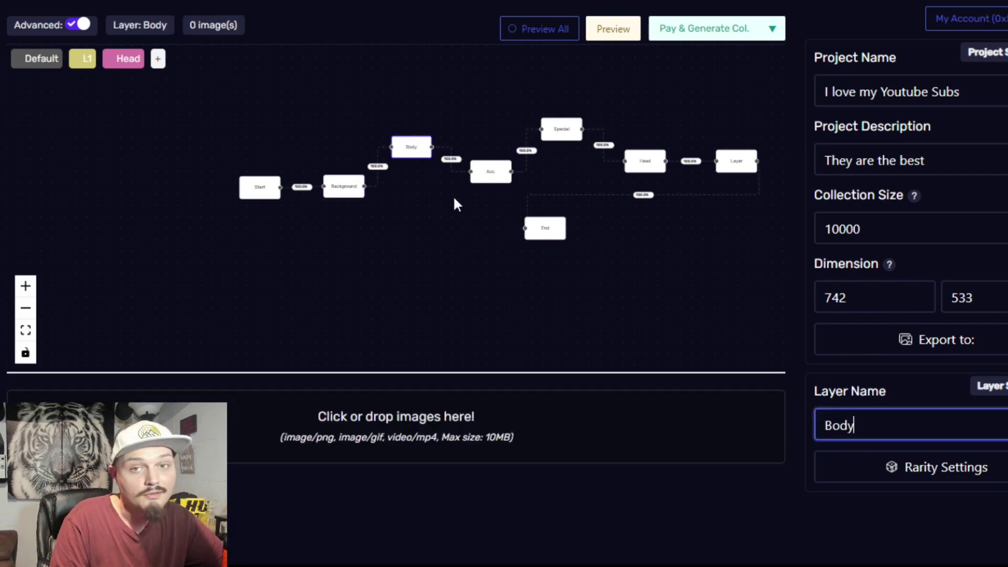
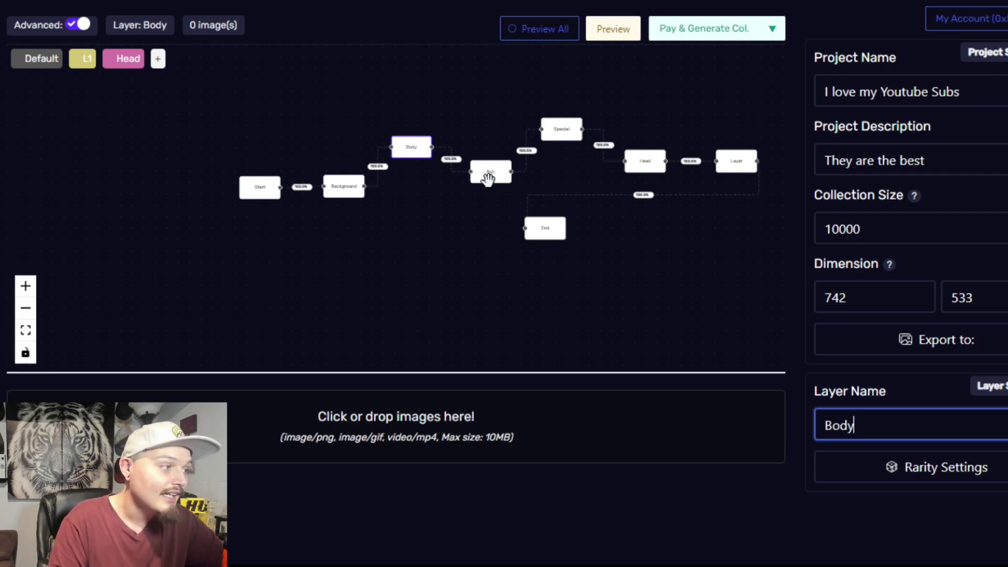
{"action": "scroll", "coordinate": [341, 176], "scroll_direction": "down", "scroll_amount": 1}
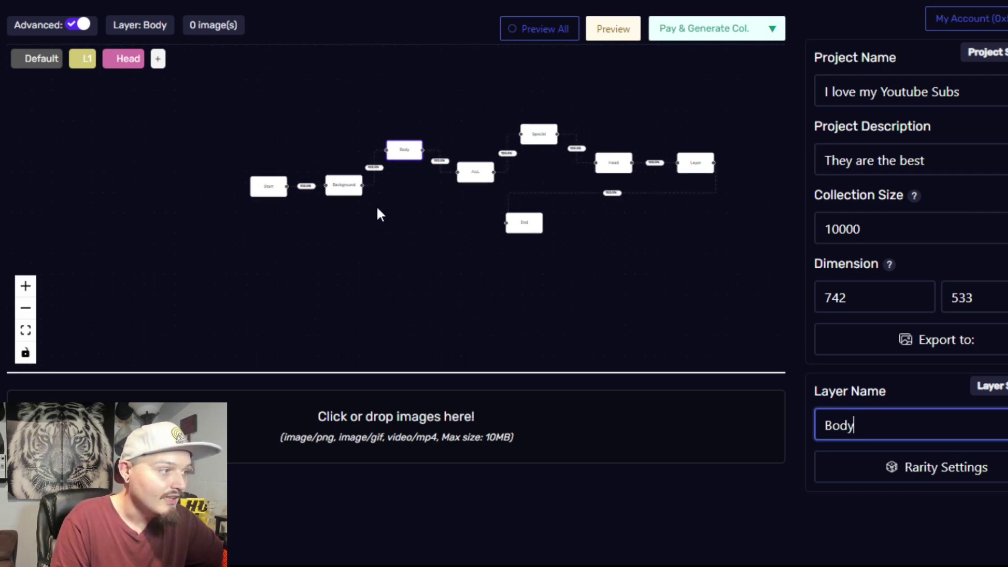
{"action": "left_click", "coordinate": [25, 286]}
{"action": "left_click", "coordinate": [25, 285]}
{"action": "left_click", "coordinate": [25, 286]}
{"action": "left_click", "coordinate": [25, 285]}
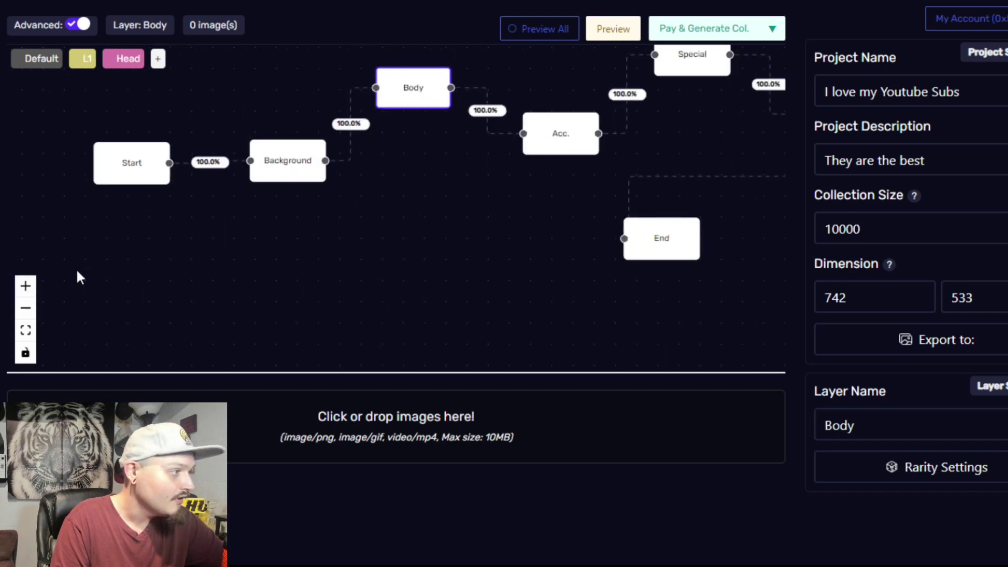
{"action": "left_click_drag", "start_coordinate": [241, 283], "coordinate": [254, 314]}
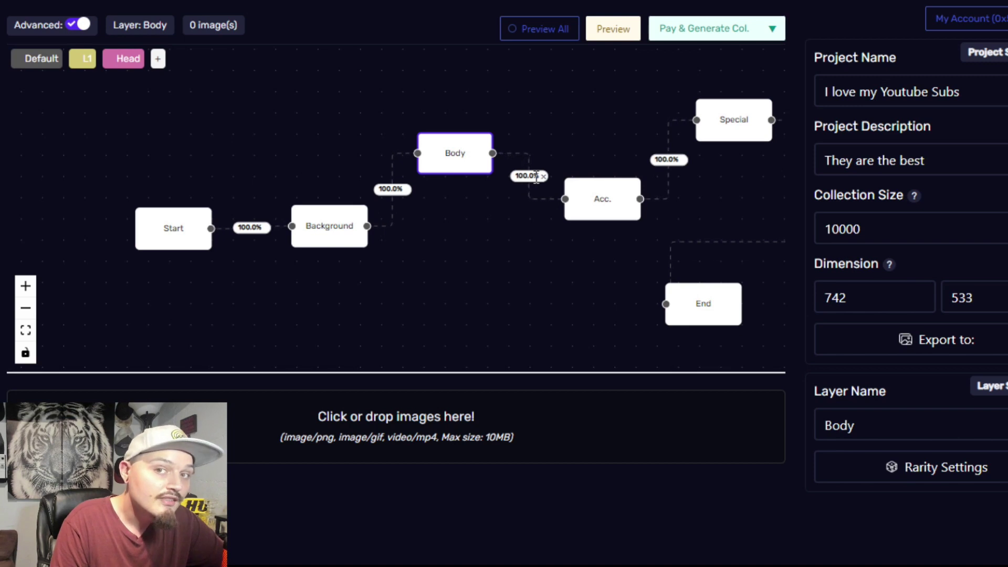
{"action": "left_click_drag", "start_coordinate": [749, 164], "coordinate": [617, 180]}
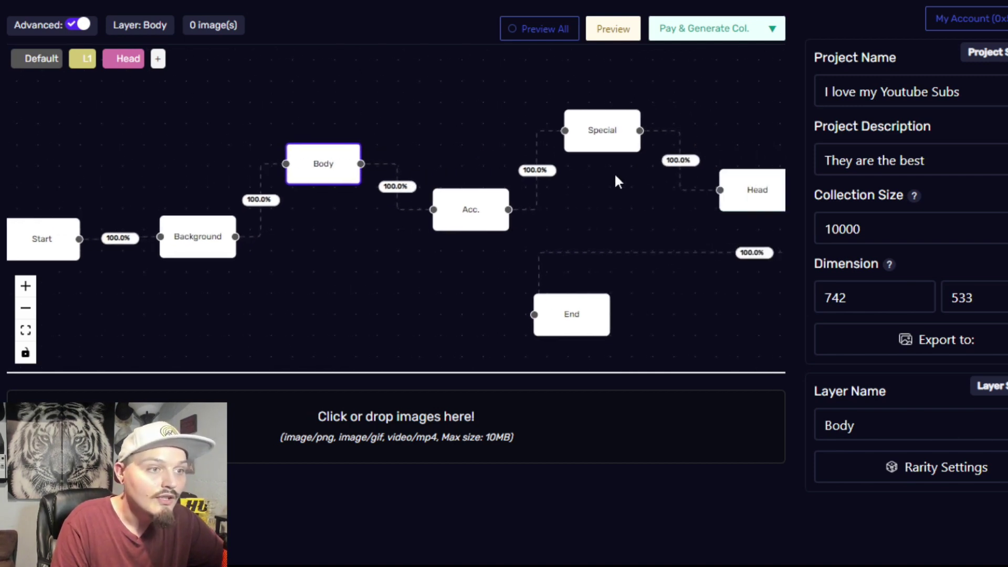
{"action": "left_click", "coordinate": [597, 127]}
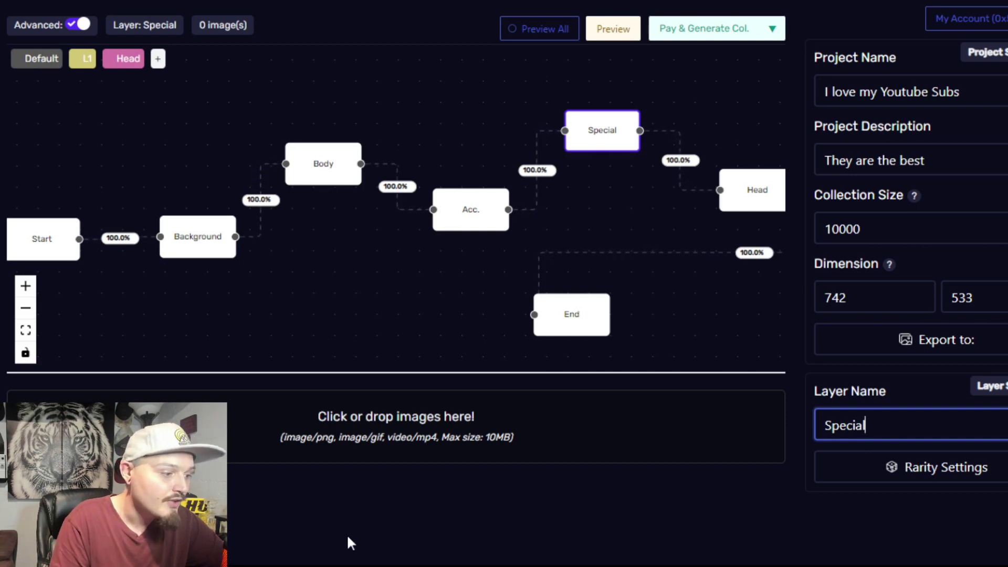
{"action": "left_click", "coordinate": [398, 434]}
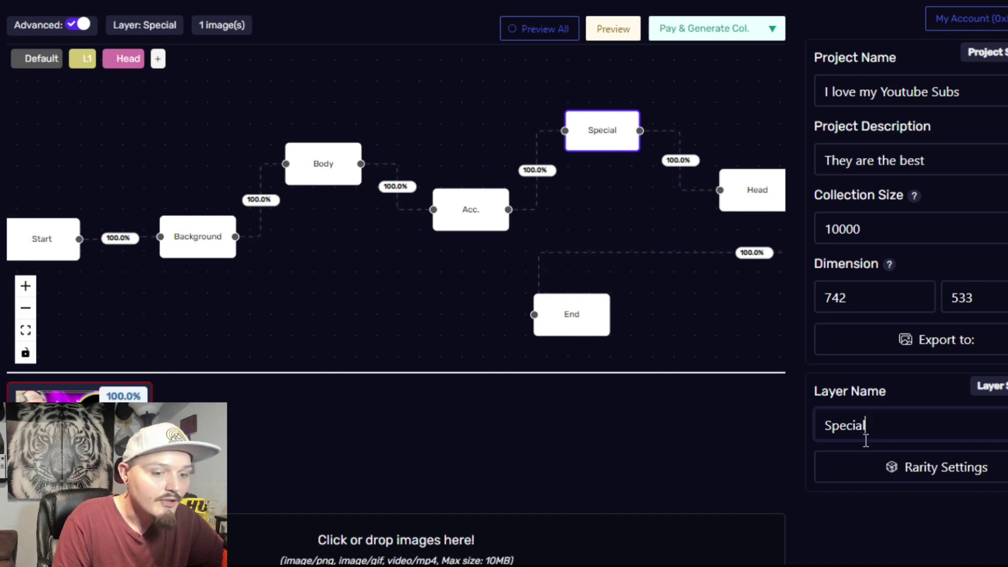
Step: Set the Special layer's rarity to 5%
{"action": "left_click", "coordinate": [874, 473]}
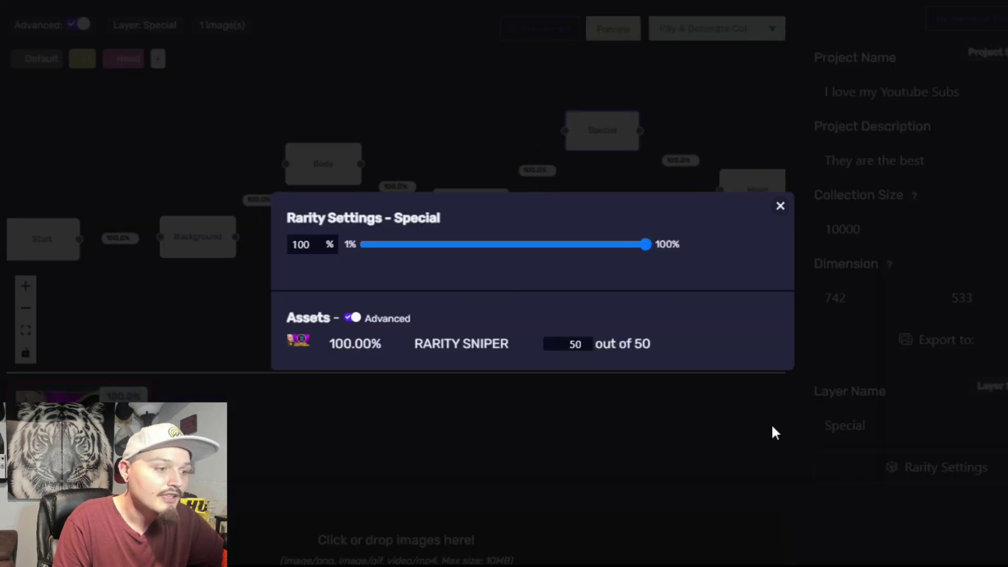
{"action": "left_click", "coordinate": [307, 244]}
{"action": "key", "text": "BackSpace"}
{"action": "key", "text": "BackSpace"}
{"action": "key", "text": "BackSpace"}
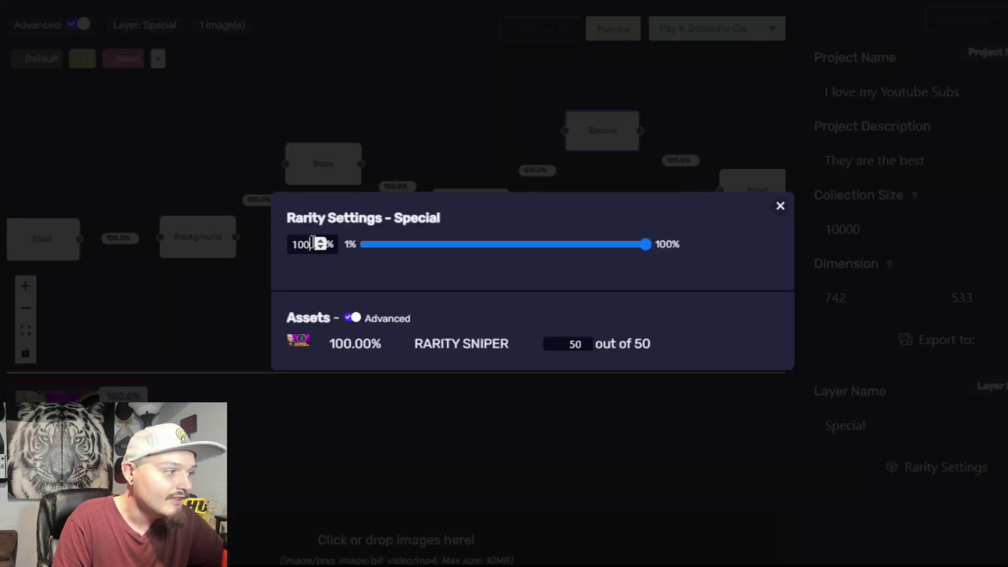
{"action": "type", "text": "5"}
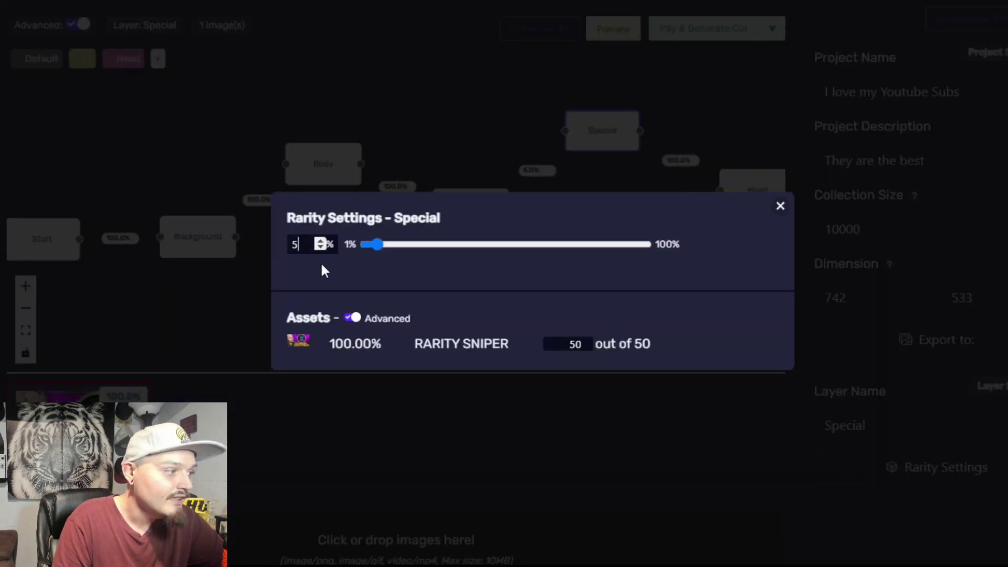
{"action": "left_click", "coordinate": [780, 206]}
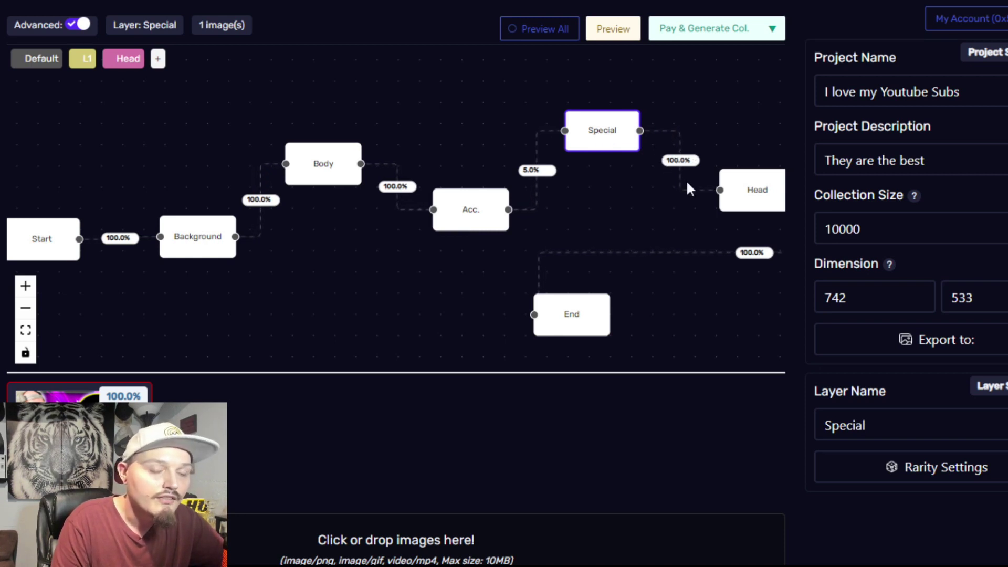
Step: Set the rarity of the layer named Layer, between Head and End, to 0.015%
{"action": "left_click_drag", "start_coordinate": [703, 237], "coordinate": [437, 225]}
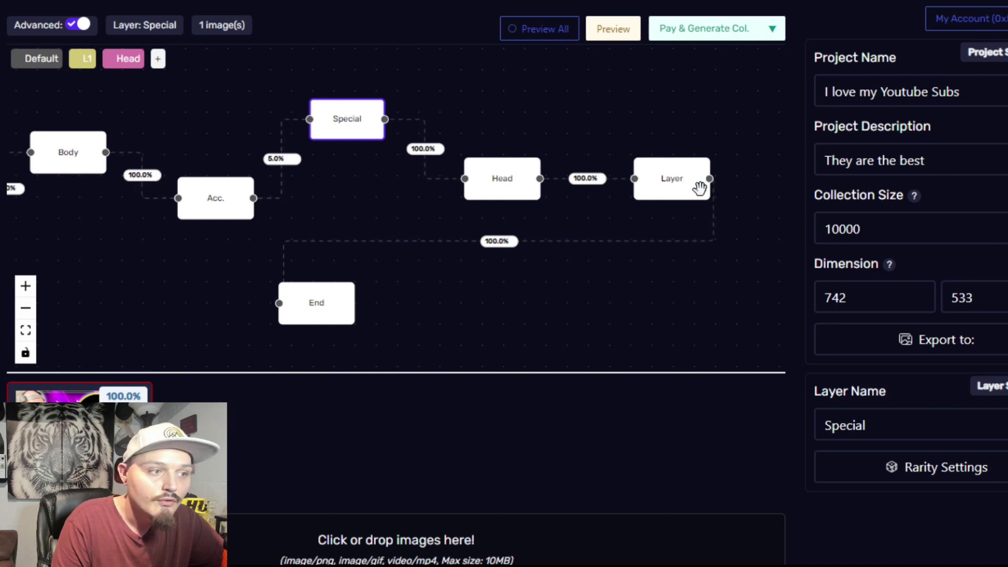
{"action": "left_click_drag", "start_coordinate": [651, 190], "coordinate": [652, 191]}
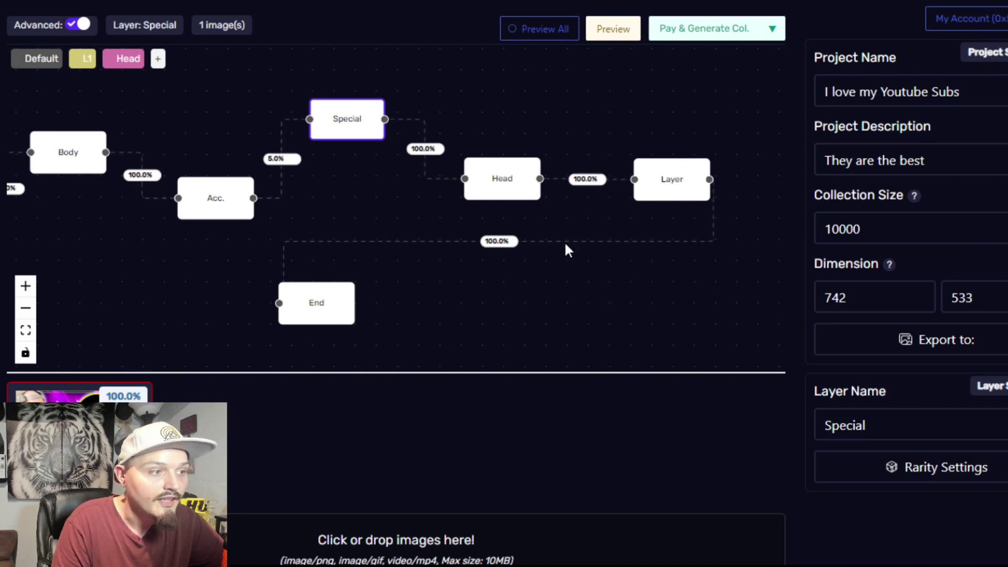
{"action": "left_click_drag", "start_coordinate": [669, 188], "coordinate": [671, 187]}
{"action": "left_click", "coordinate": [671, 187]}
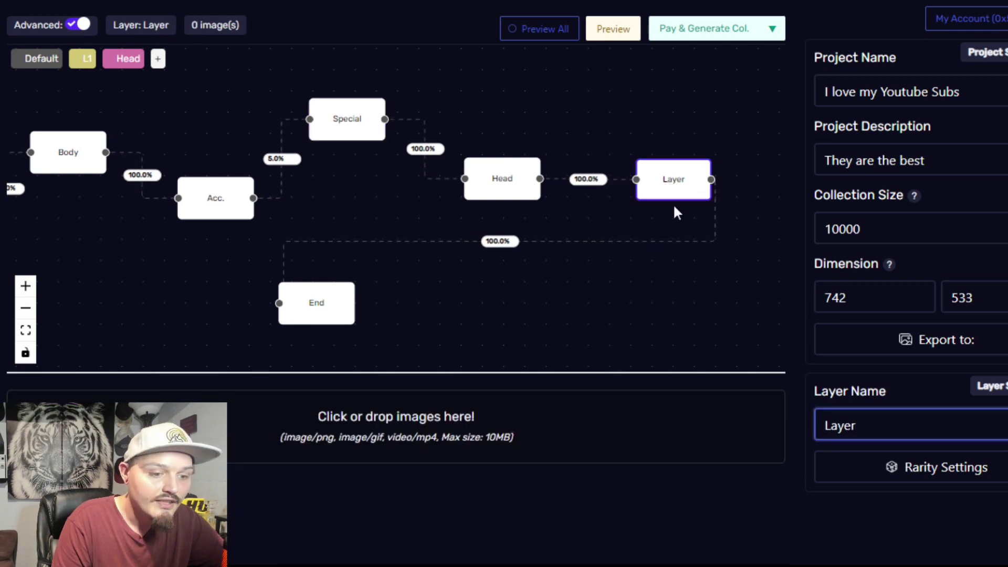
{"action": "left_click", "coordinate": [890, 467]}
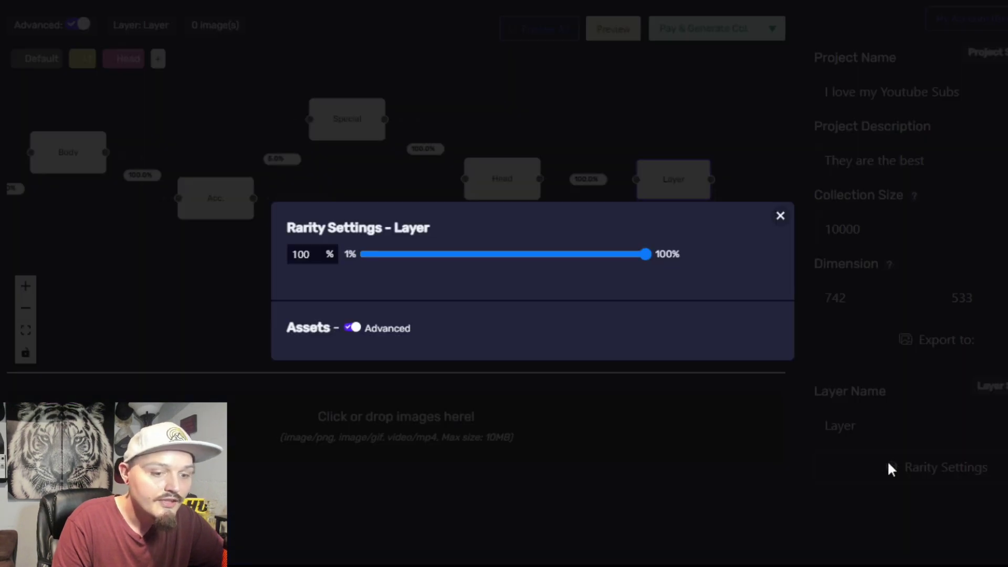
{"action": "double_click", "coordinate": [305, 254]}
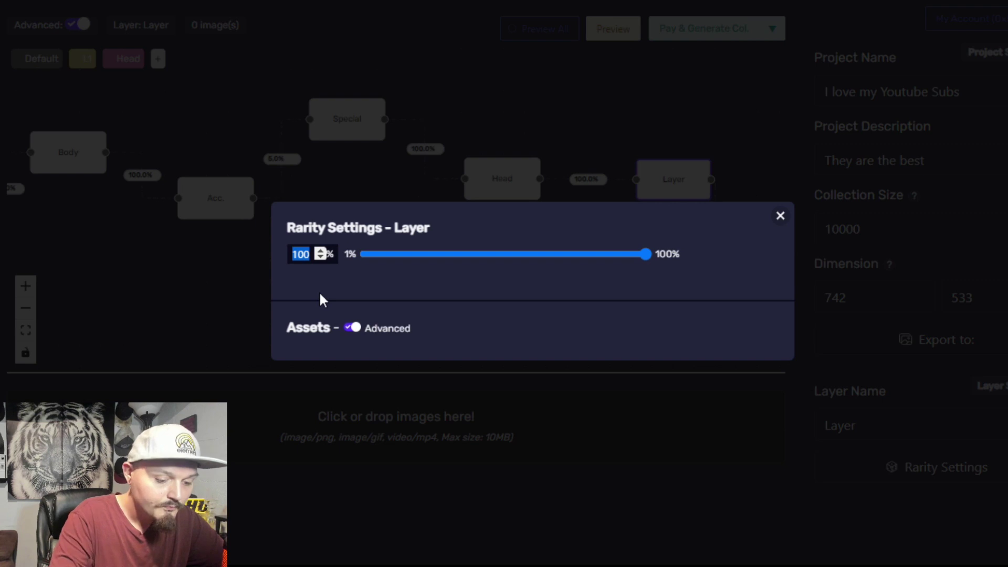
{"action": "type", "text": "0.015"}
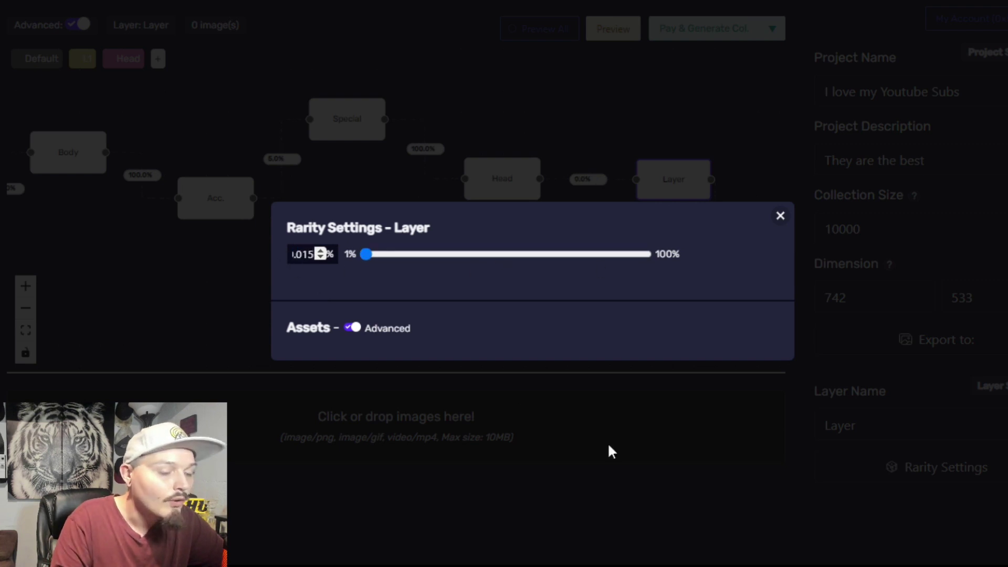
{"action": "left_click", "coordinate": [780, 217]}
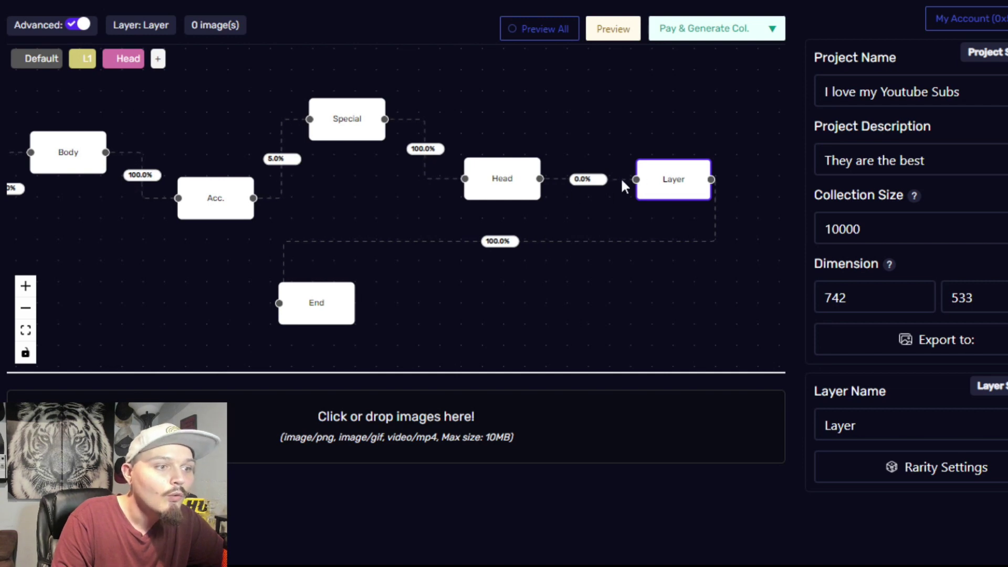
Step: Set the rarity of the layer named Layer, between Head and End, to 5.4%
{"action": "left_click", "coordinate": [920, 467]}
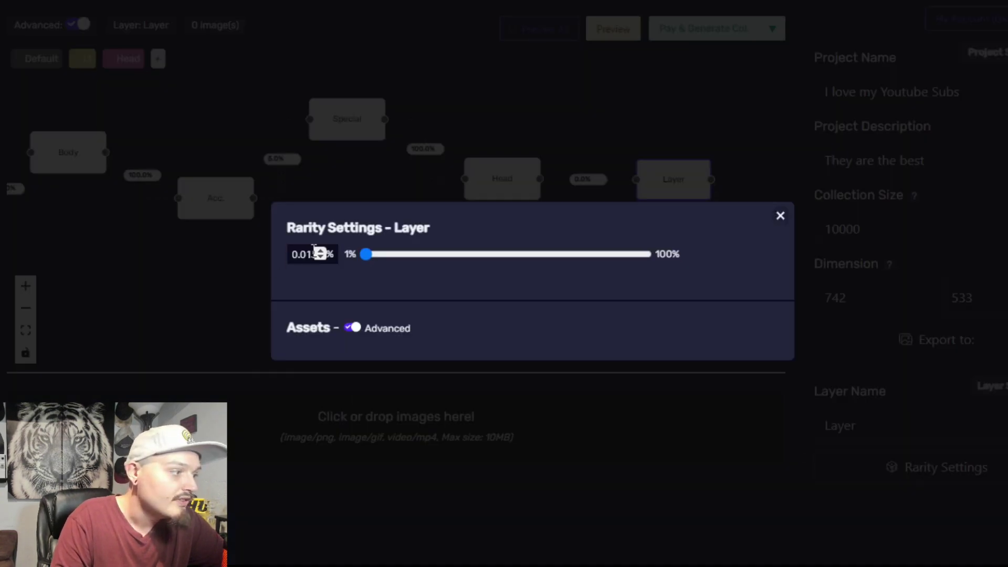
{"action": "left_click_drag", "start_coordinate": [376, 254], "coordinate": [378, 254]}
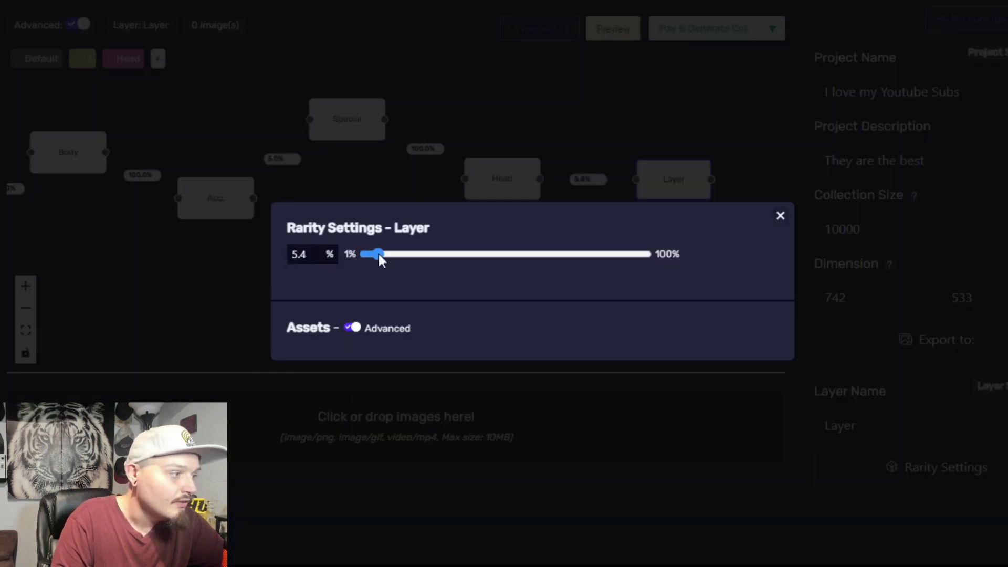
{"action": "left_click", "coordinate": [781, 216]}
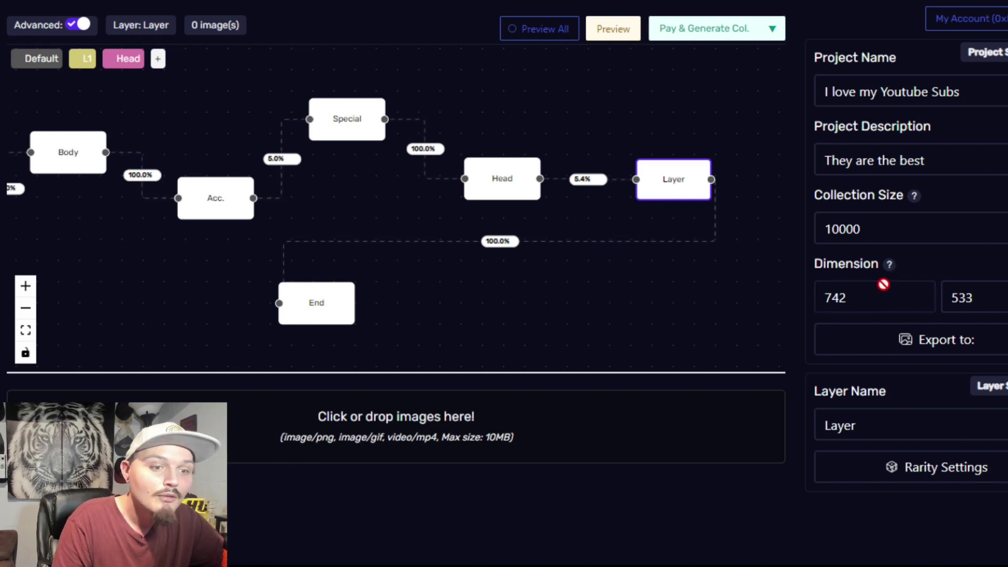
Step: Review the collection size and the images assigned to the Special and Acc. layers
{"action": "mouse_move", "coordinate": [889, 266]}
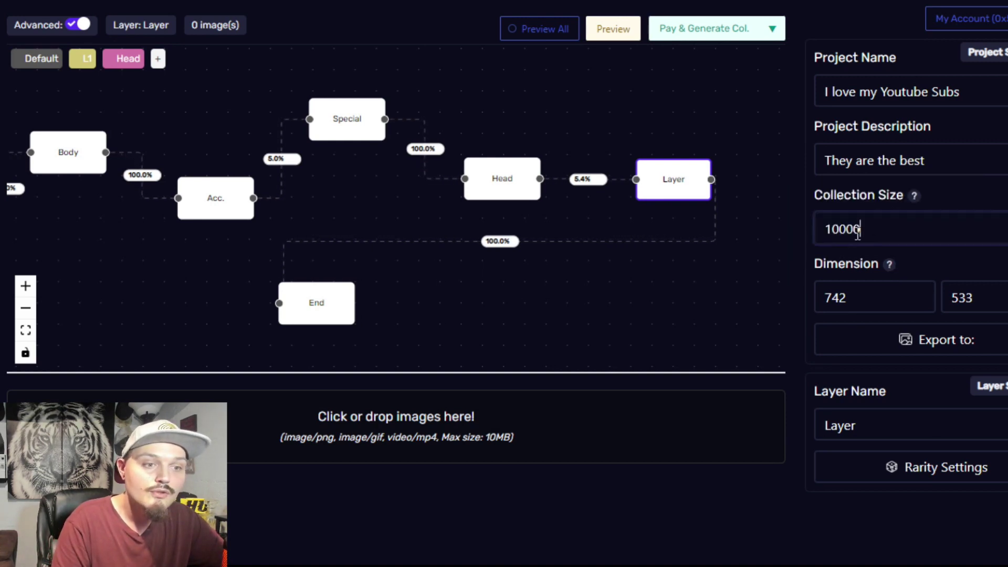
{"action": "double_click", "coordinate": [870, 228]}
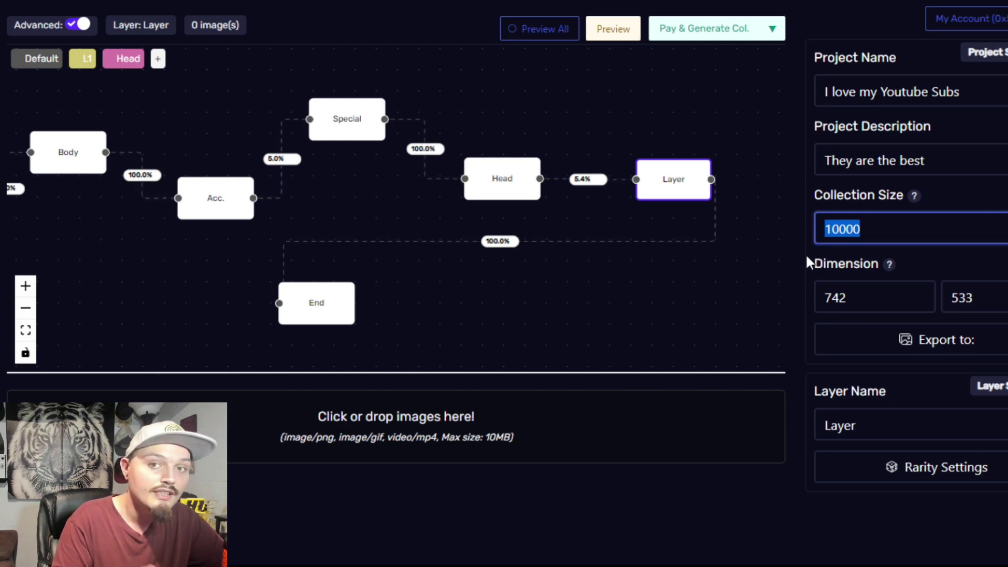
{"action": "left_click", "coordinate": [503, 165]}
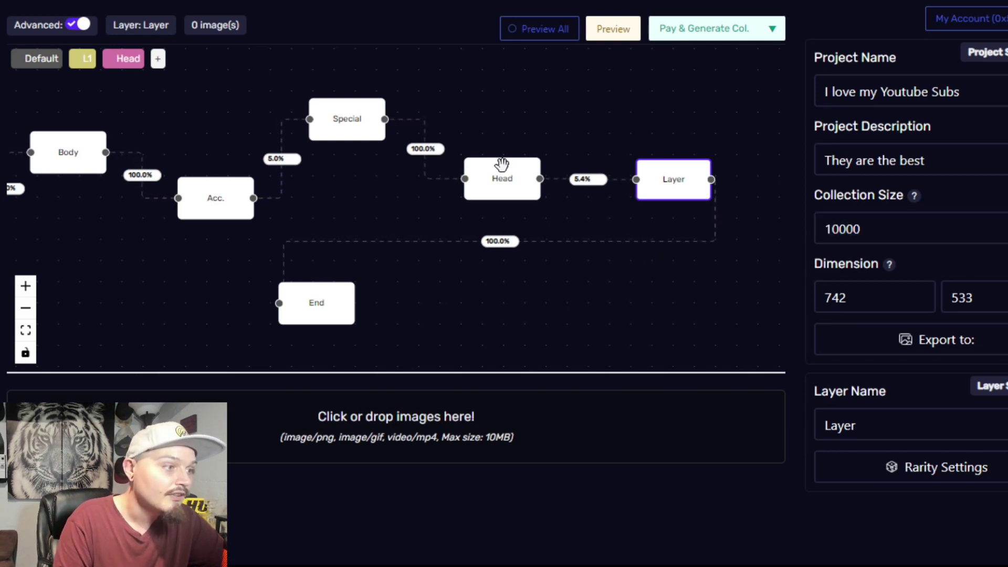
{"action": "left_click", "coordinate": [341, 119]}
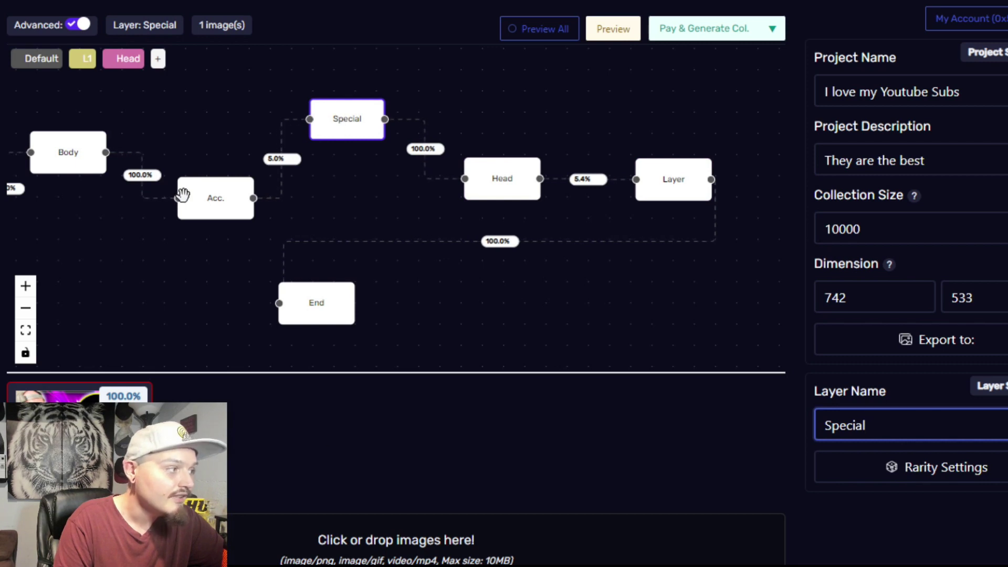
{"action": "left_click", "coordinate": [185, 195]}
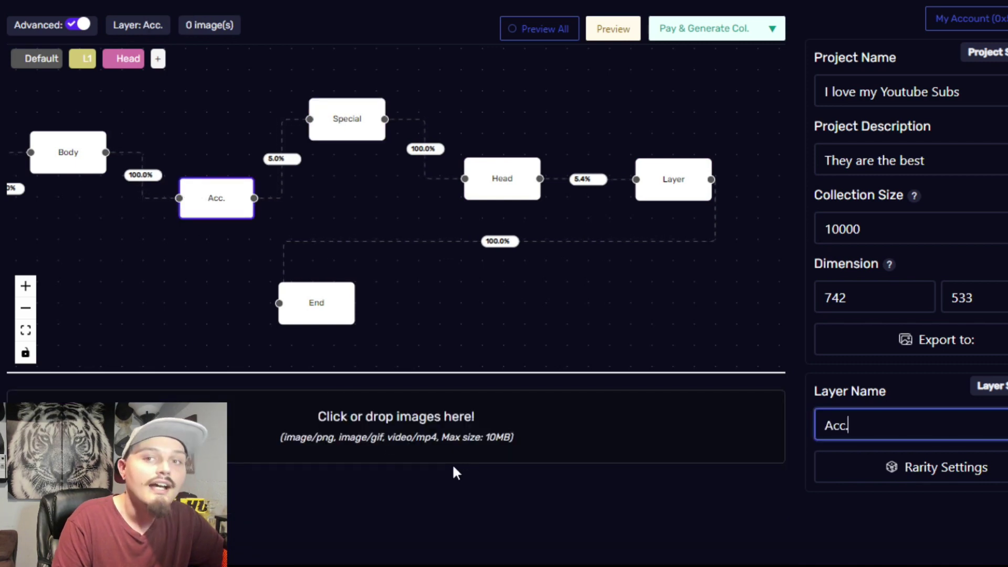